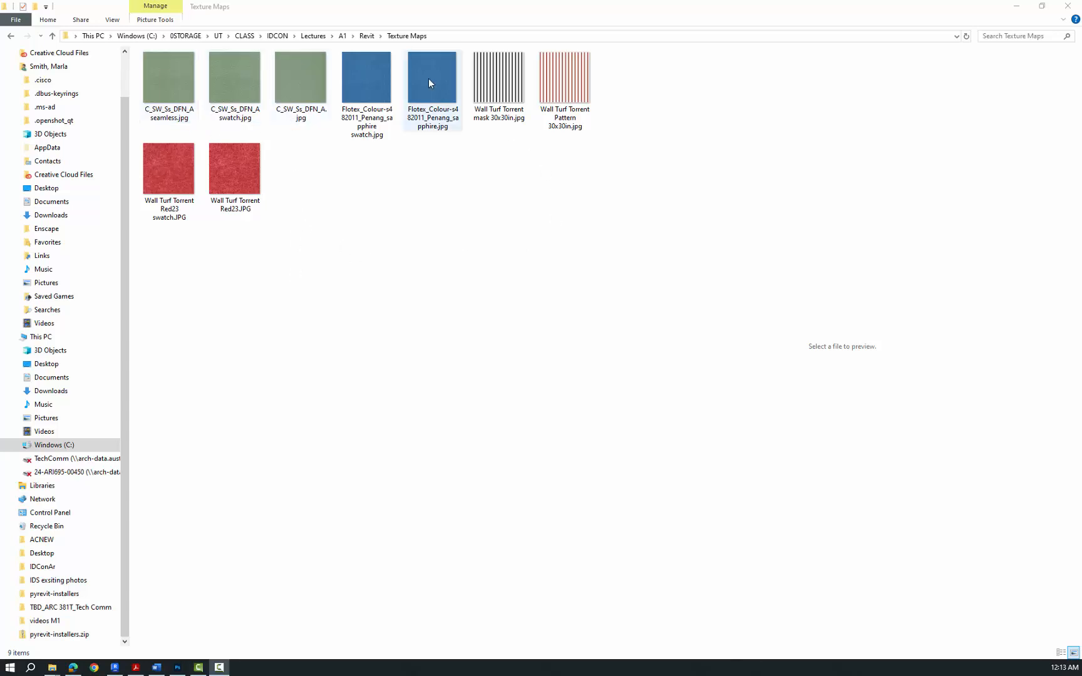
Step: Switch to Revit and open the Material Browser with the A1.2 Ceiling material selected
left_click(1016, 7)
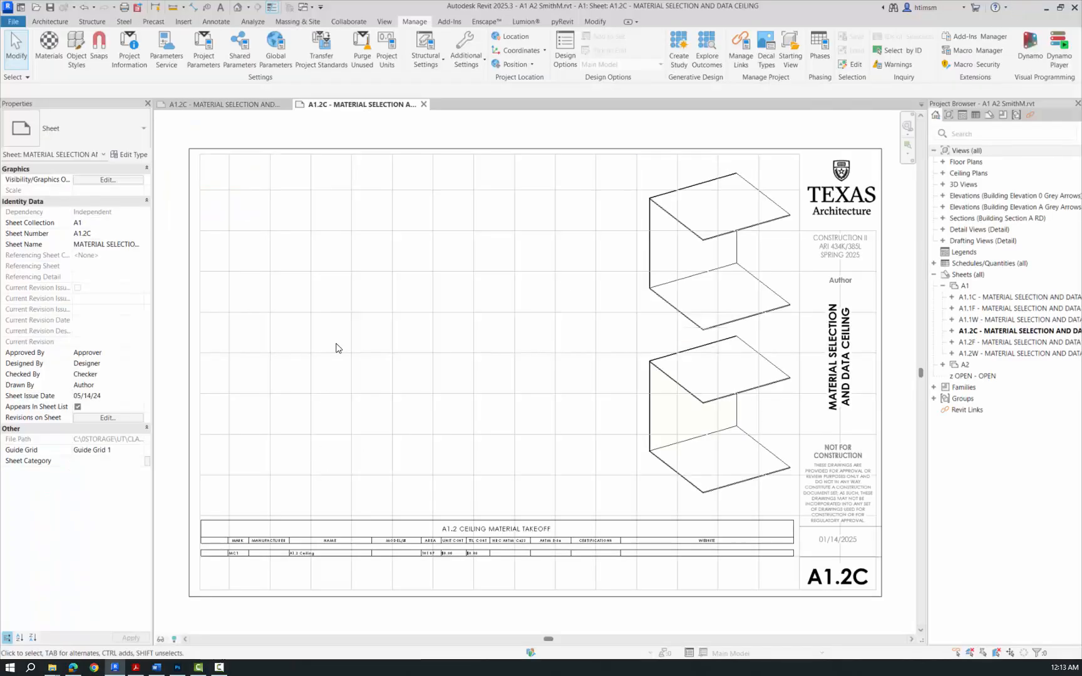
left_click(49, 45)
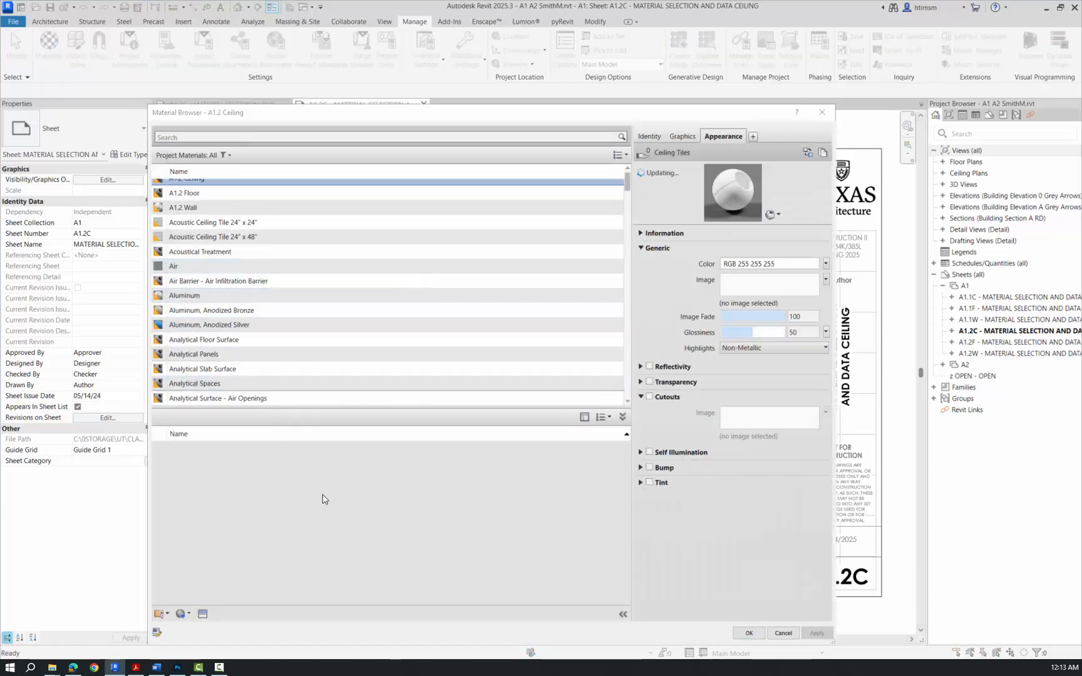
left_click(279, 324)
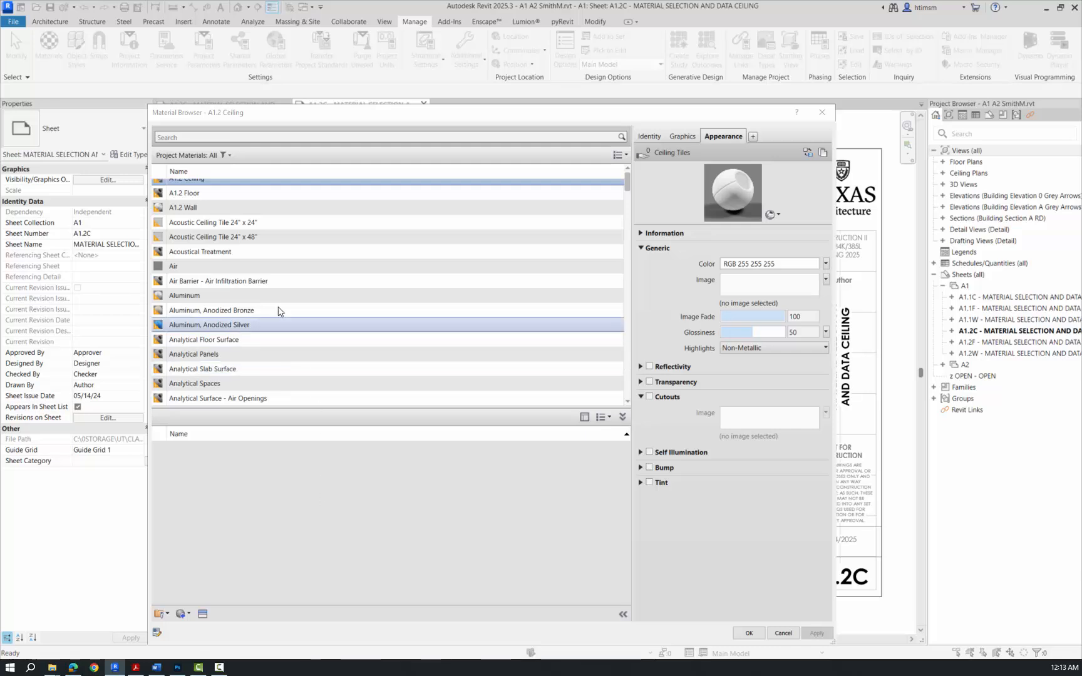
left_click(265, 182)
Step: Look through the list of project materials and return to the A1.2 materials at its start
scroll(263, 261, "down", 5)
scroll(262, 261, "down", 10)
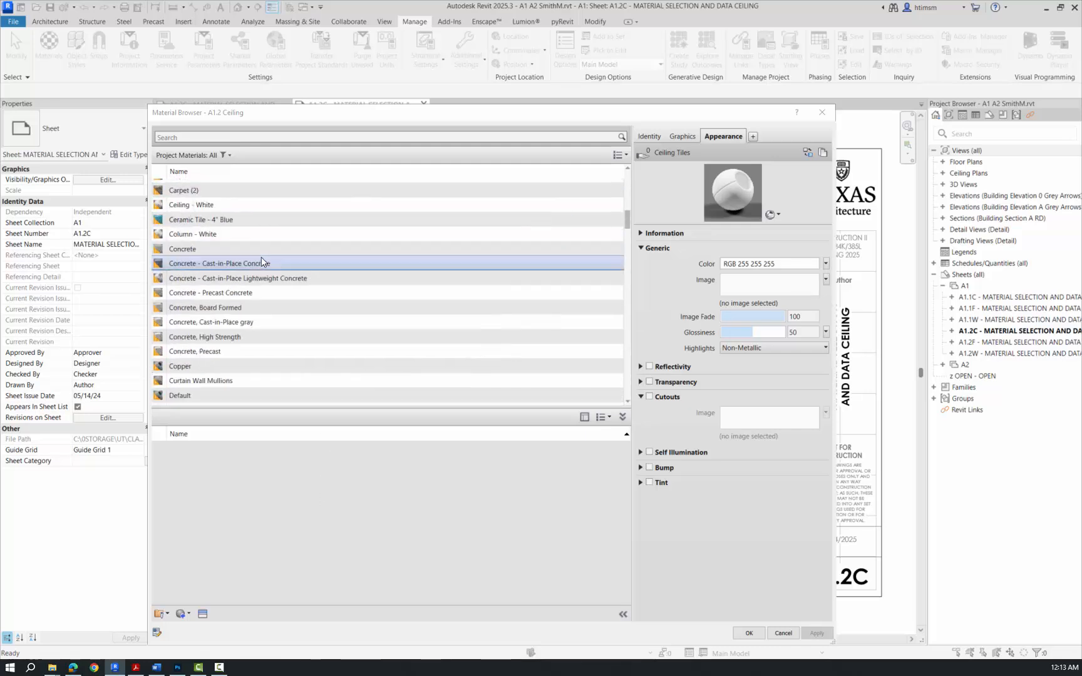
scroll(261, 261, "down", 15)
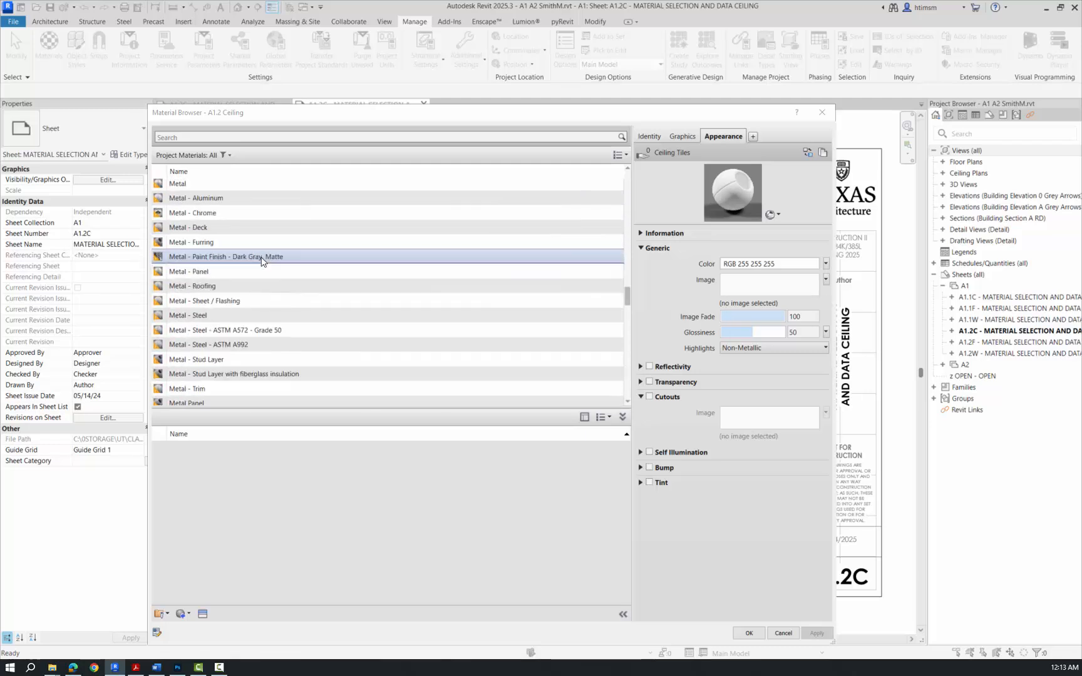
scroll(261, 262, "down", 8)
scroll(261, 261, "down", 5)
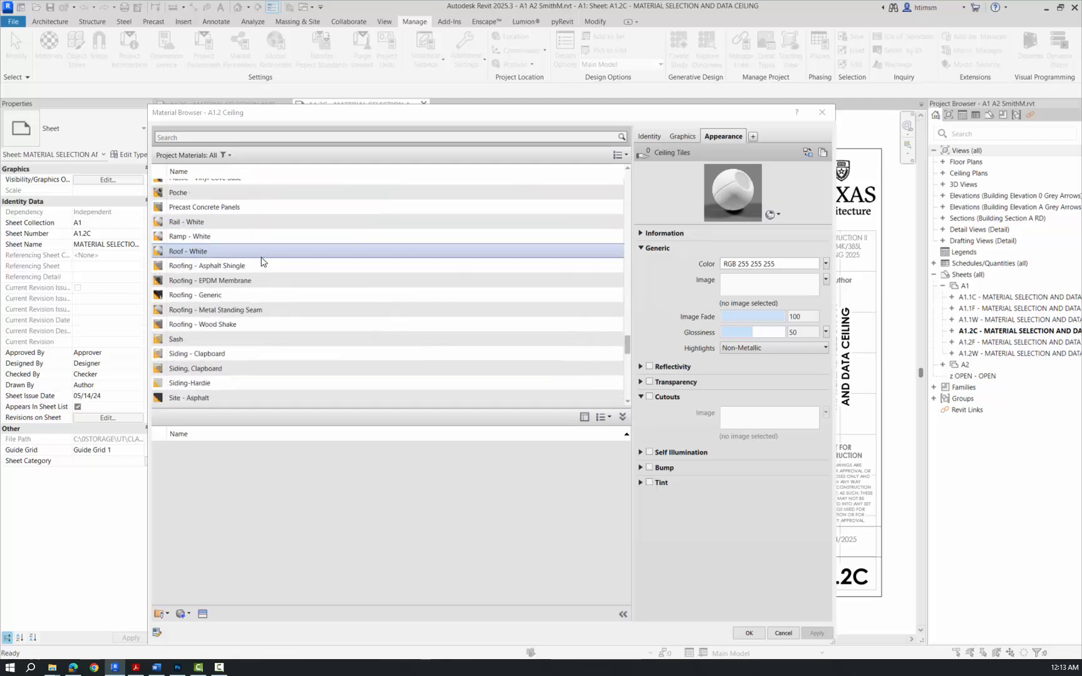
scroll(261, 262, "up", 15)
scroll(261, 262, "up", 20)
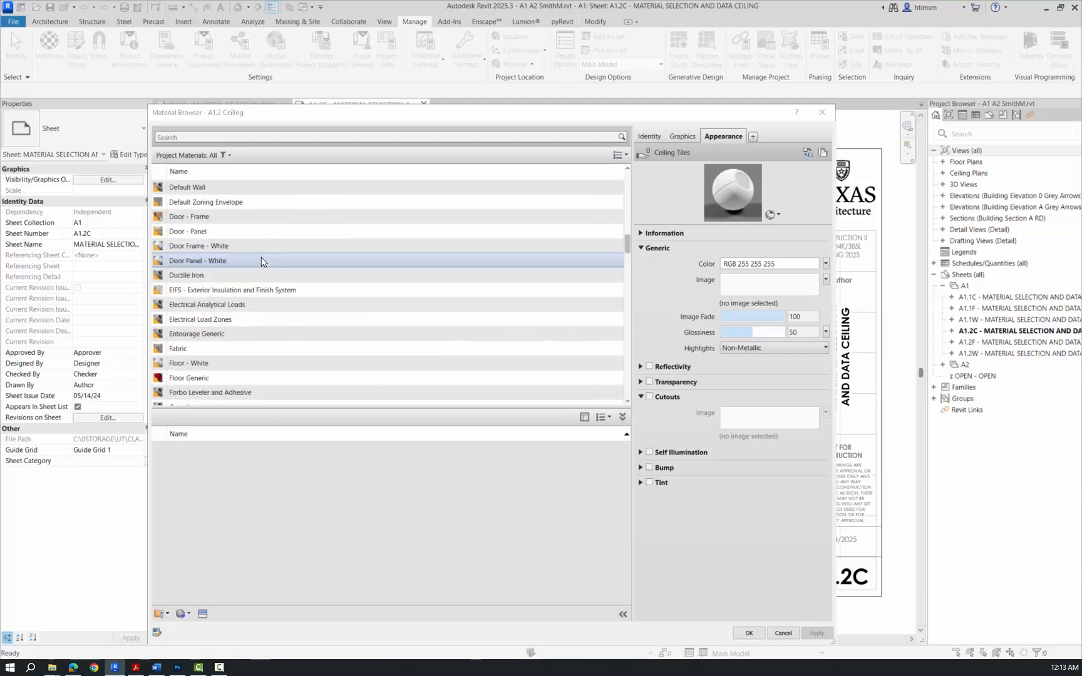
scroll(261, 258, "up", 5)
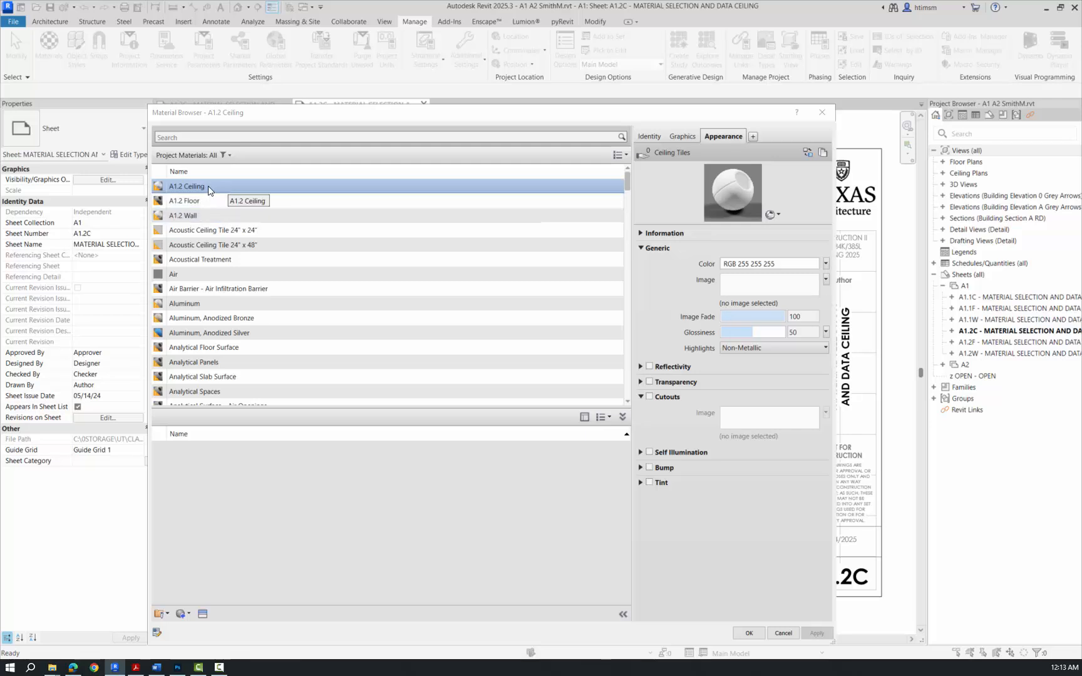
Step: Reposition the Material Browser and widen its property area while keeping A1.2 Ceiling selected
mouse_move(676, 113)
left_mouse_down()
mouse_move(625, 562)
mouse_move(651, 169)
mouse_move(688, 115)
mouse_move(699, 117)
mouse_move(686, 115)
left_mouse_up()
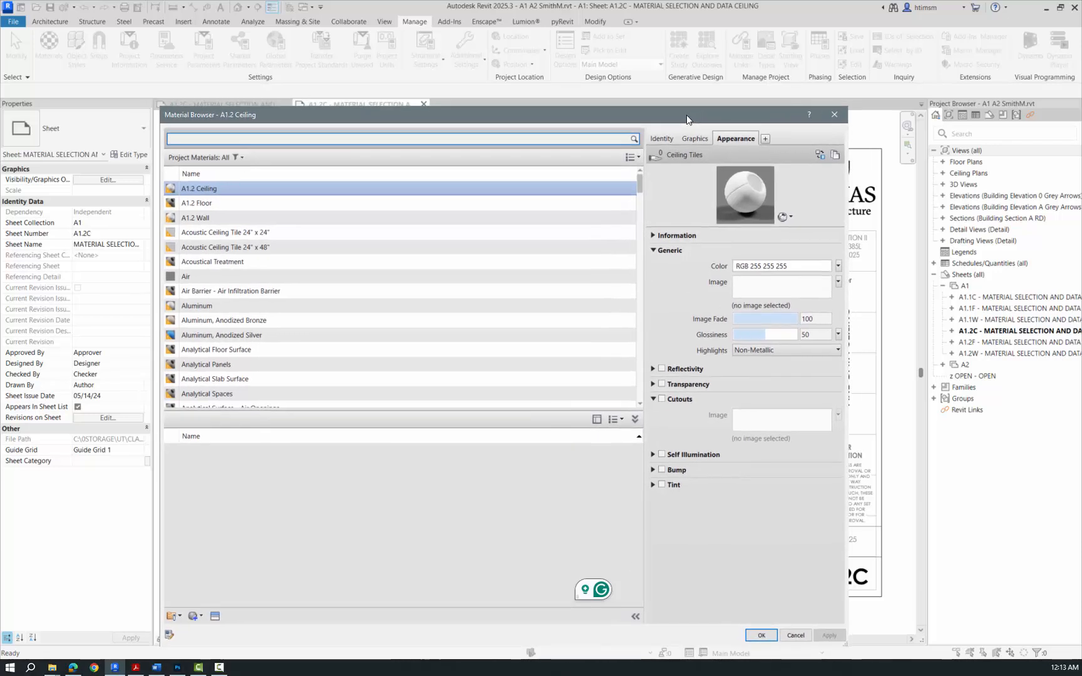
right_click(217, 192)
left_click(214, 189)
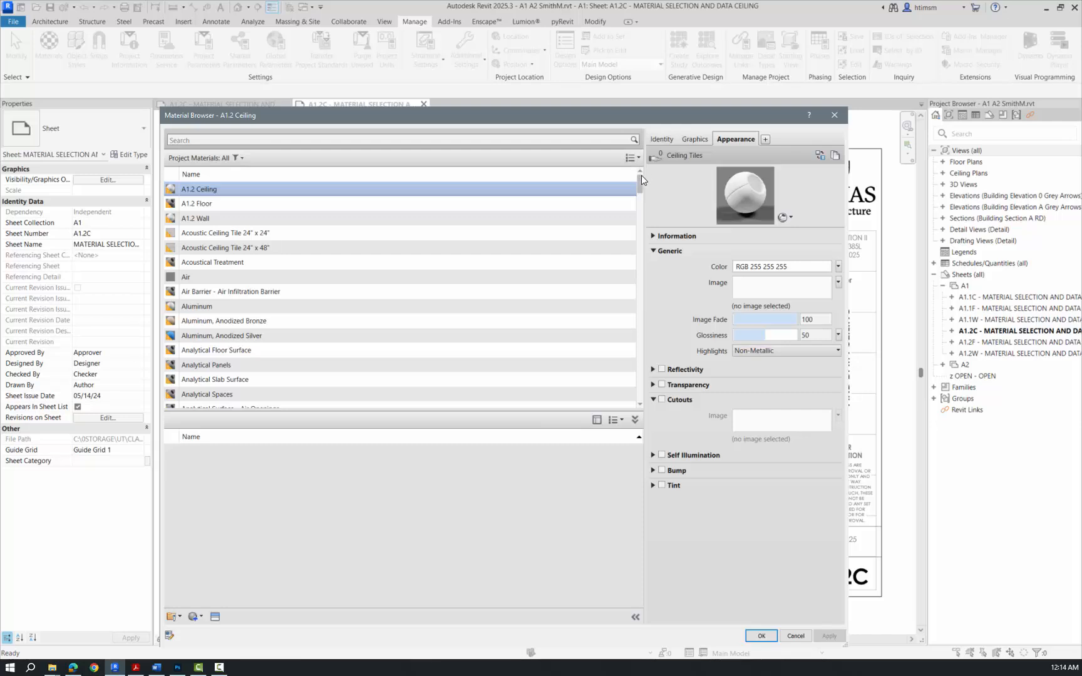
left_click_drag(644, 175, 480, 174)
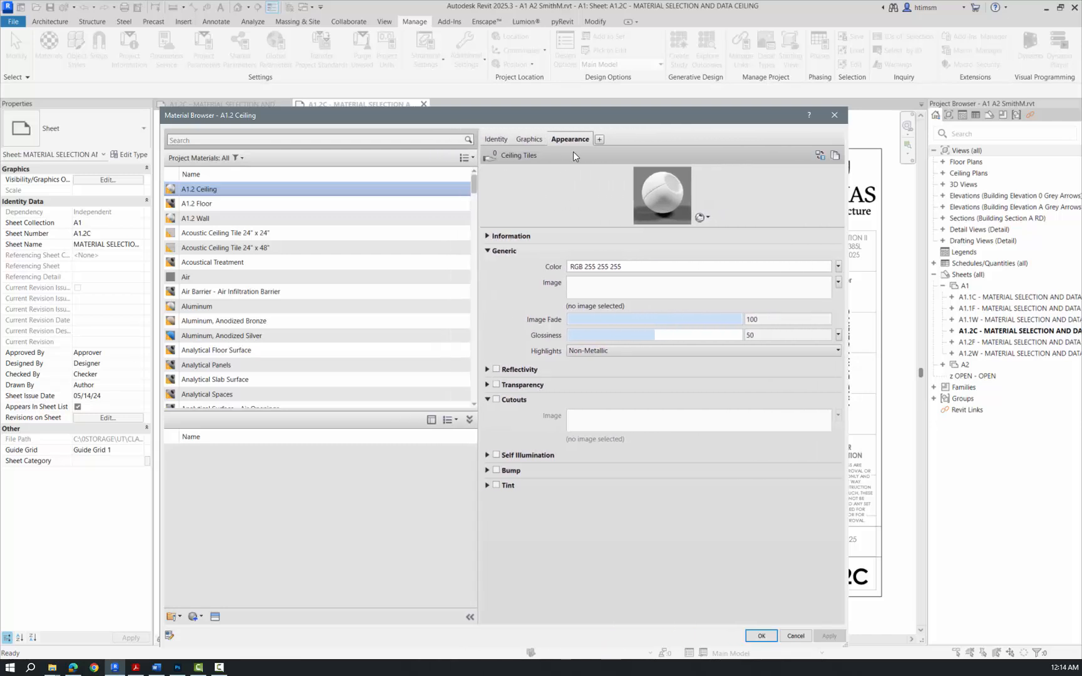
Step: Review the graphics, identity and appearance properties of the A1.2 Ceiling material
left_click(532, 139)
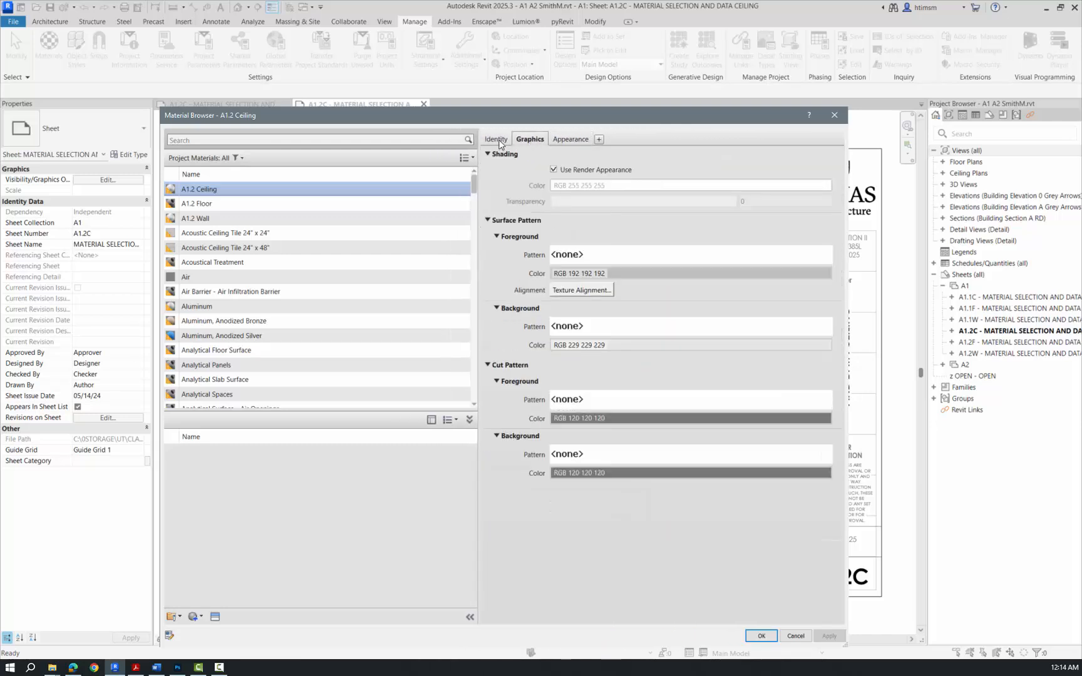
left_click(499, 140)
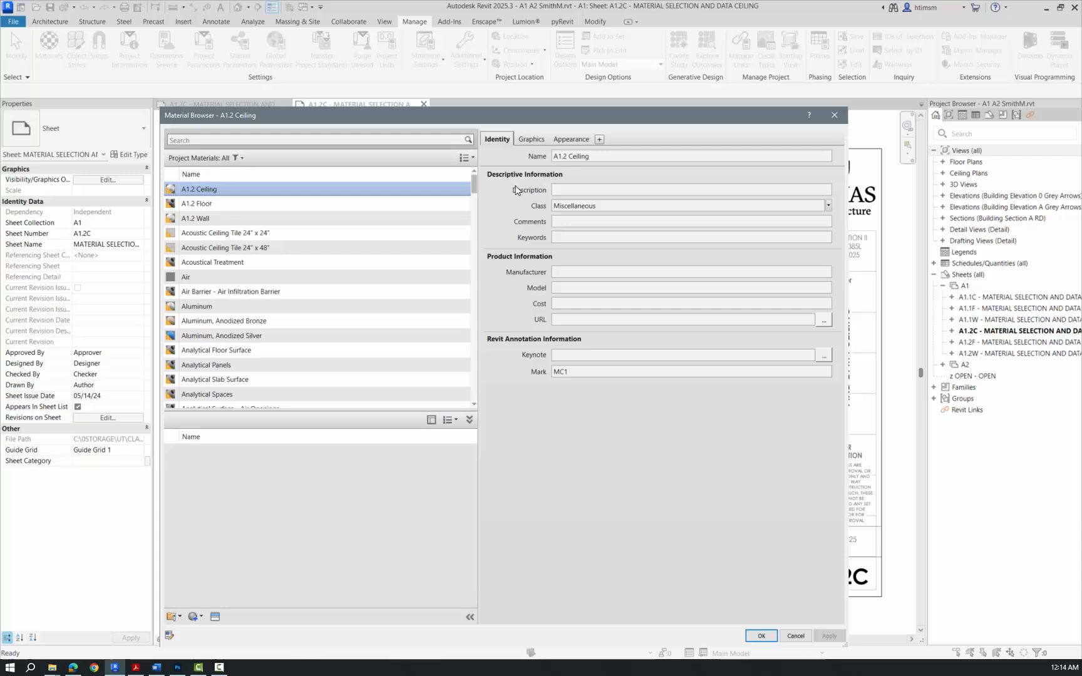
left_click(534, 138)
left_click(572, 139)
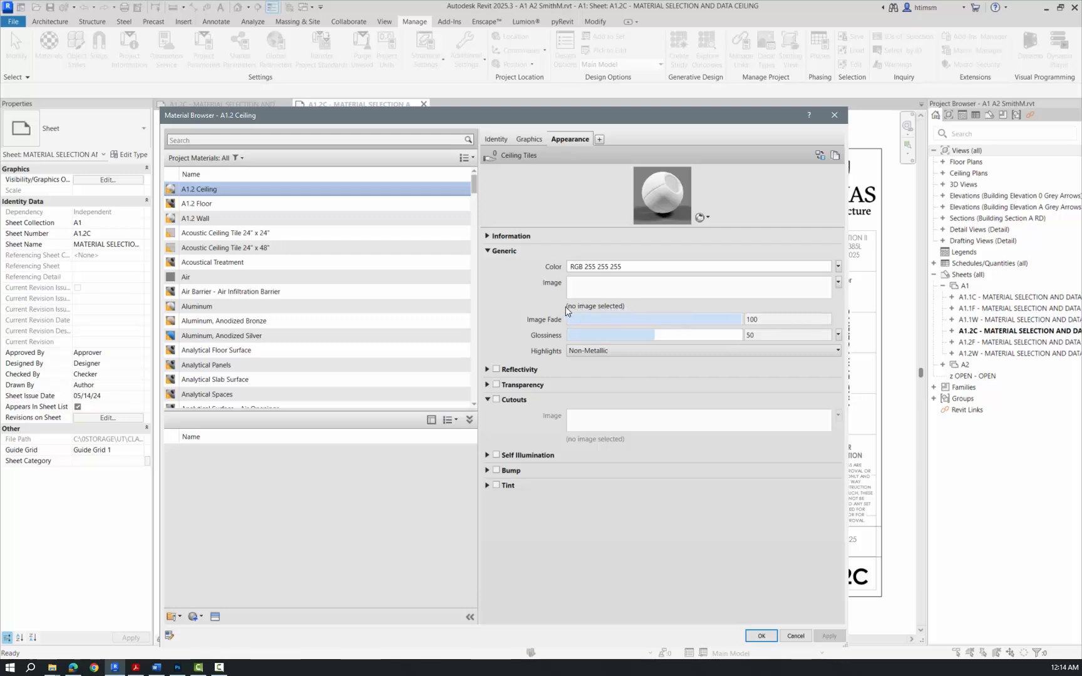
Step: Start choosing an appearance image for A1.2 Ceiling and browse to 0STORAGE > IDCON > Lectures > A1 > Revit > Texture Maps
left_click(605, 308)
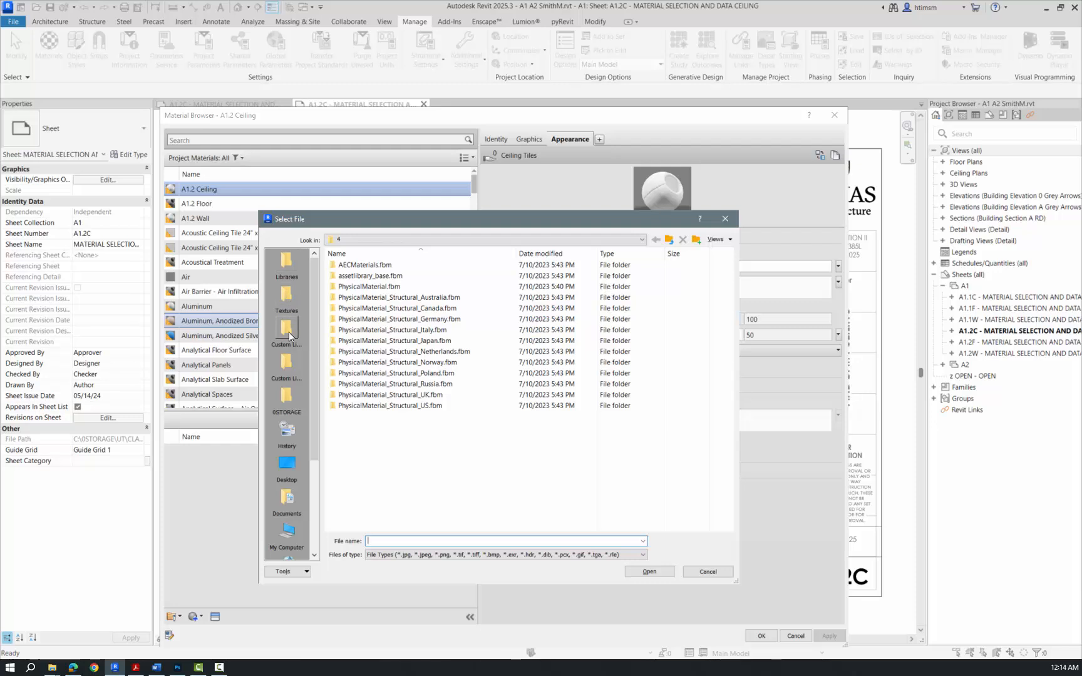
left_click(287, 396)
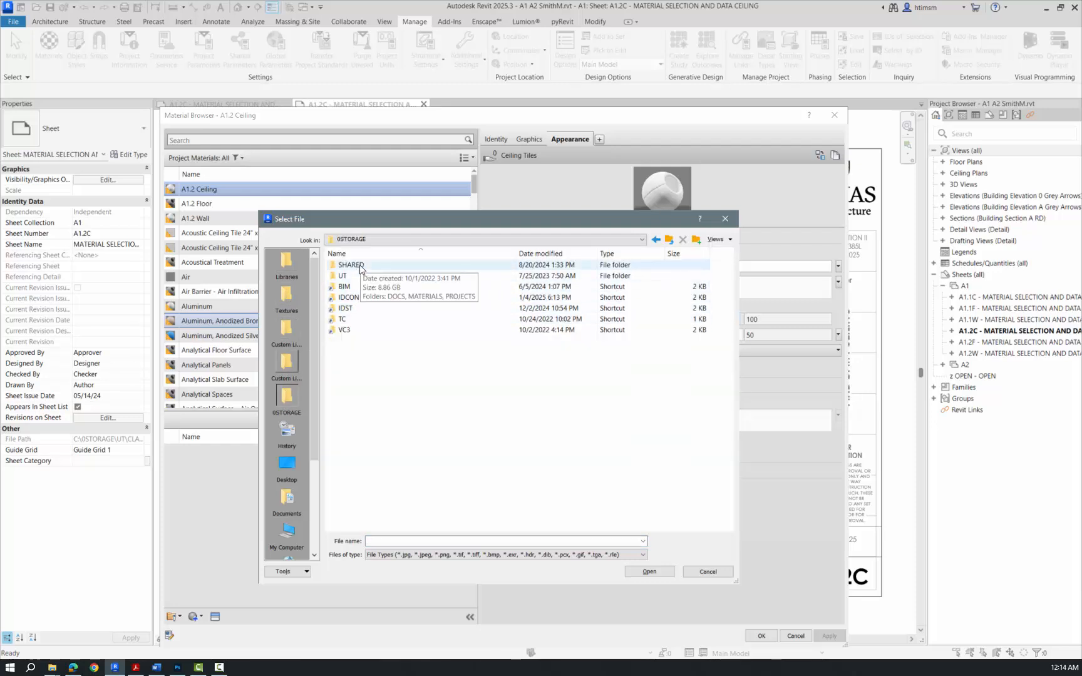
double_click(352, 298)
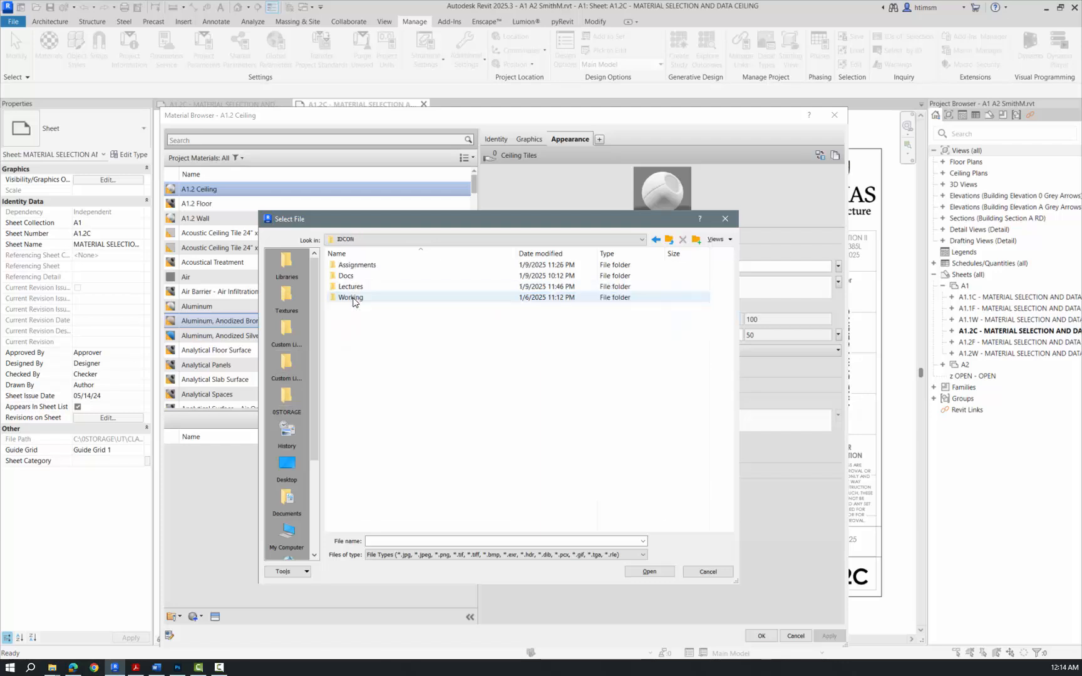
double_click(350, 286)
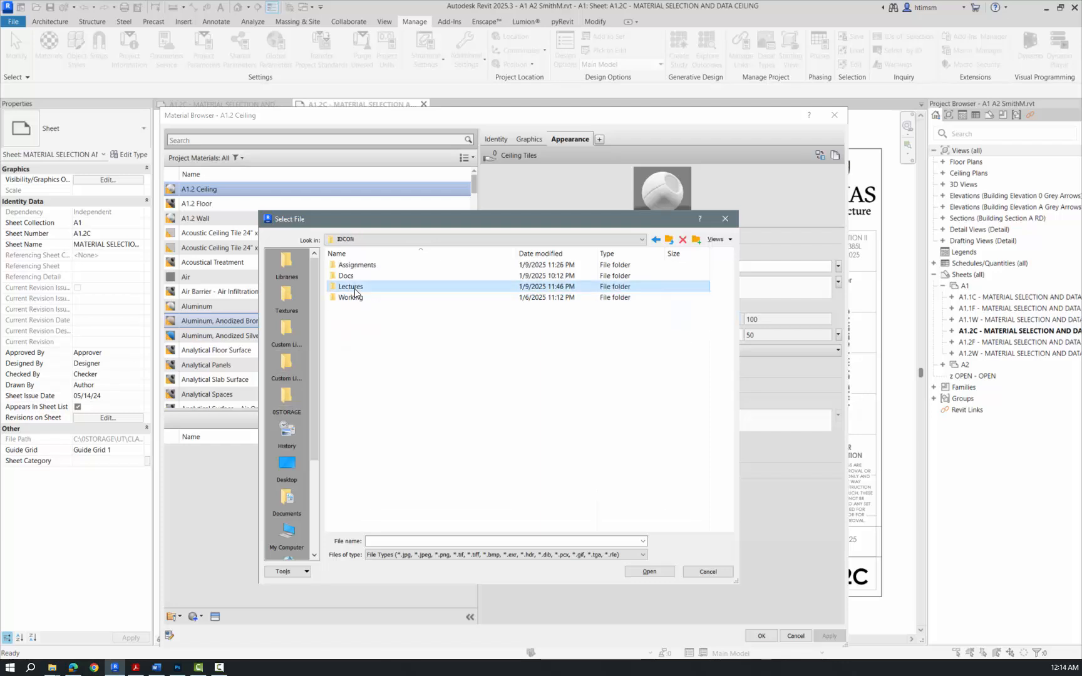
double_click(348, 265)
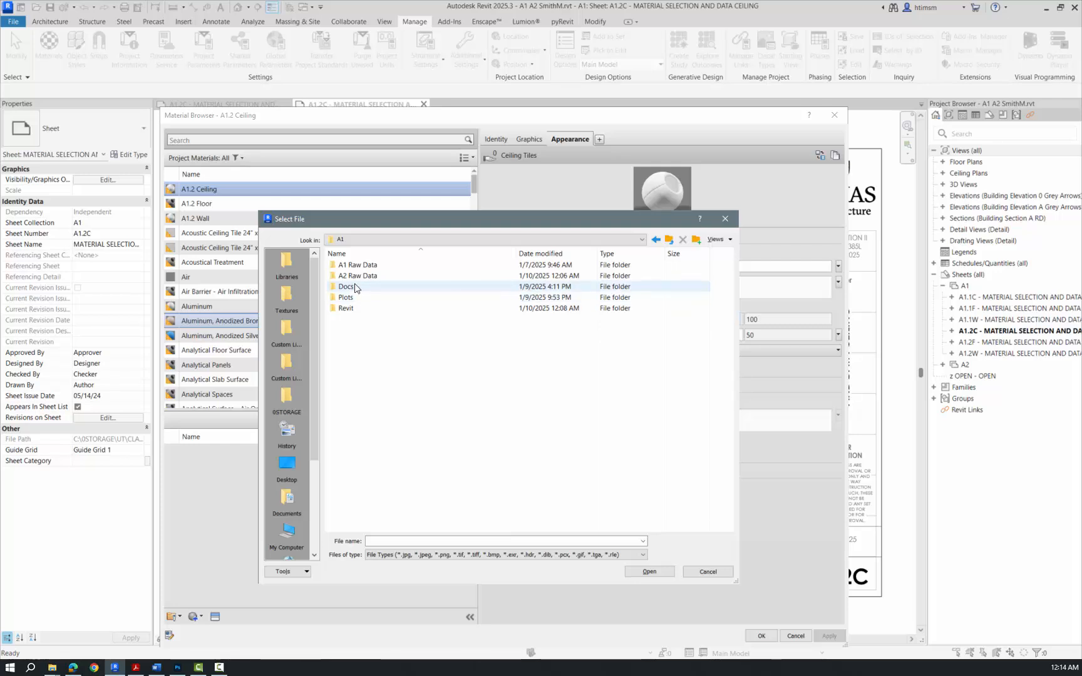
double_click(348, 308)
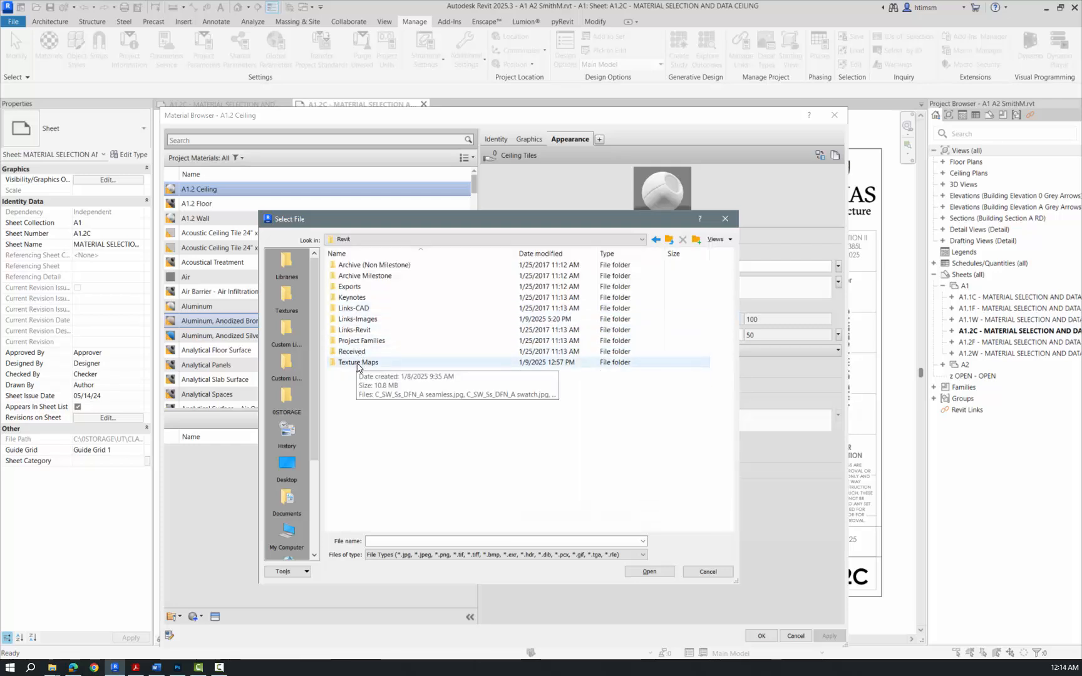
double_click(357, 363)
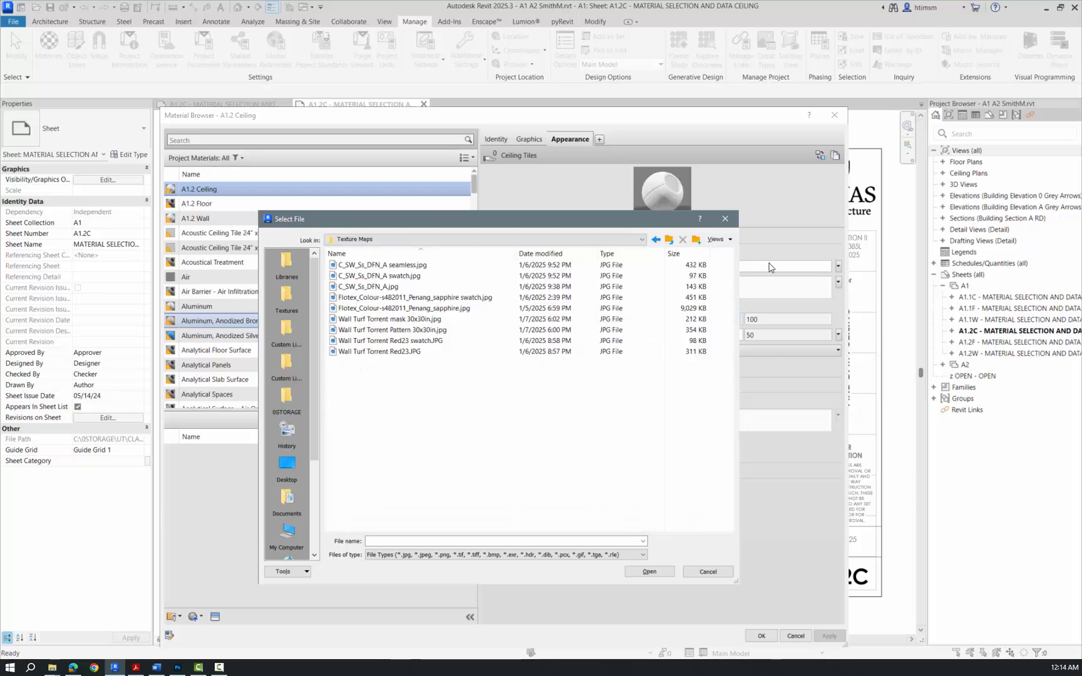
Step: Show the texture files as thumbnails and load C_SW_Ss_DFN_A seamless.jpg as the material's appearance image
left_click(717, 239)
left_click(724, 274)
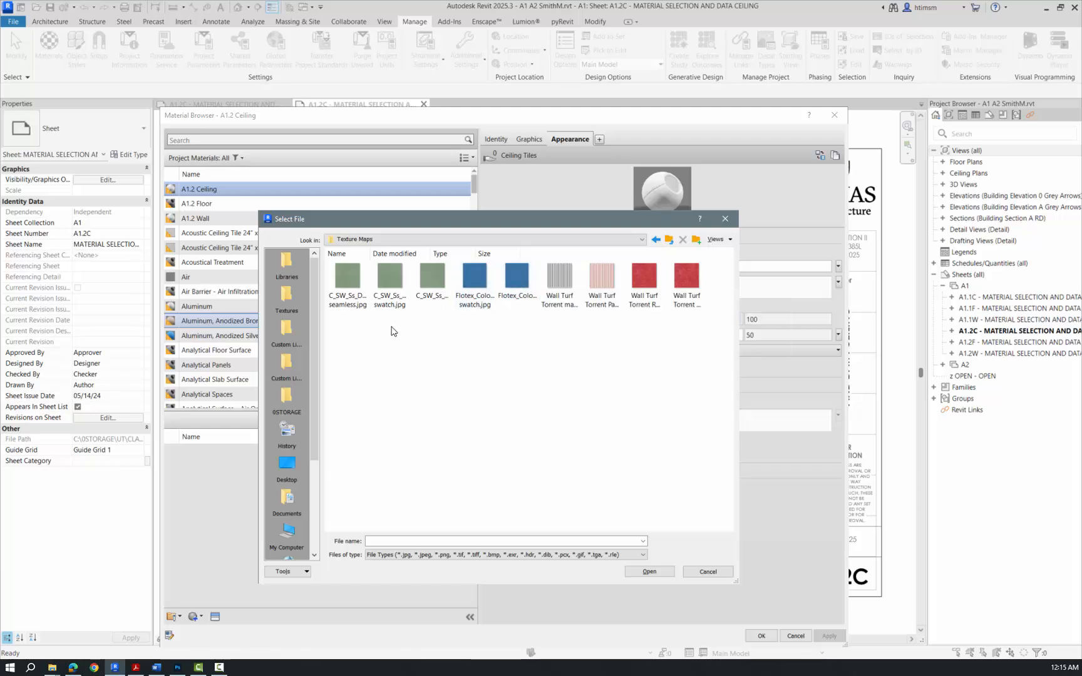
left_click(348, 283)
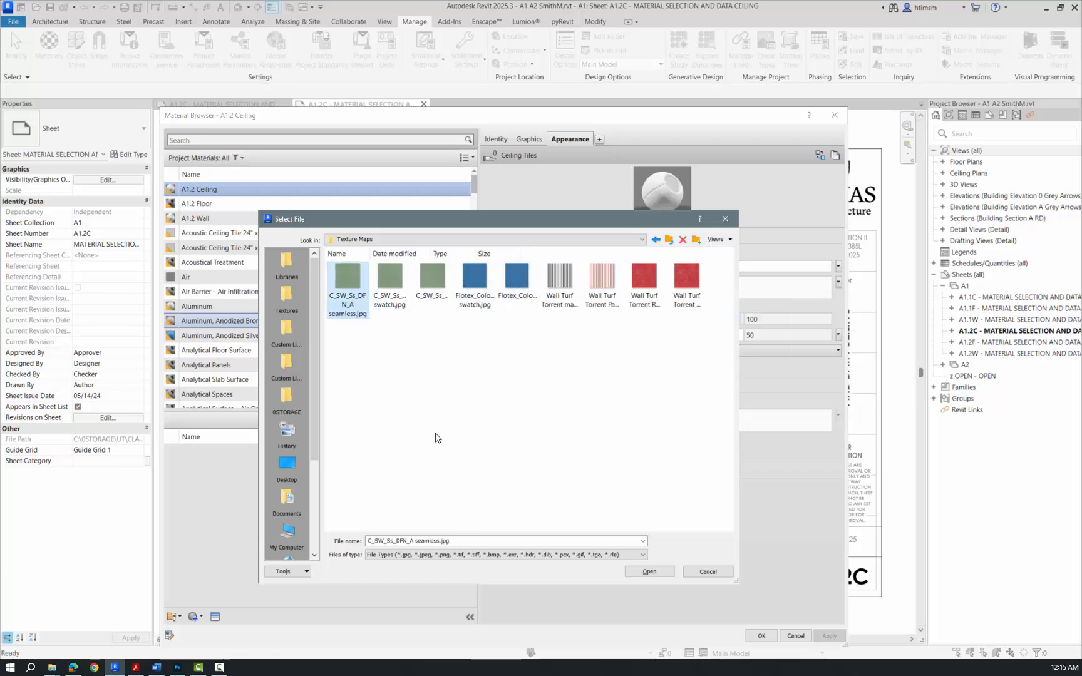
left_click(651, 572)
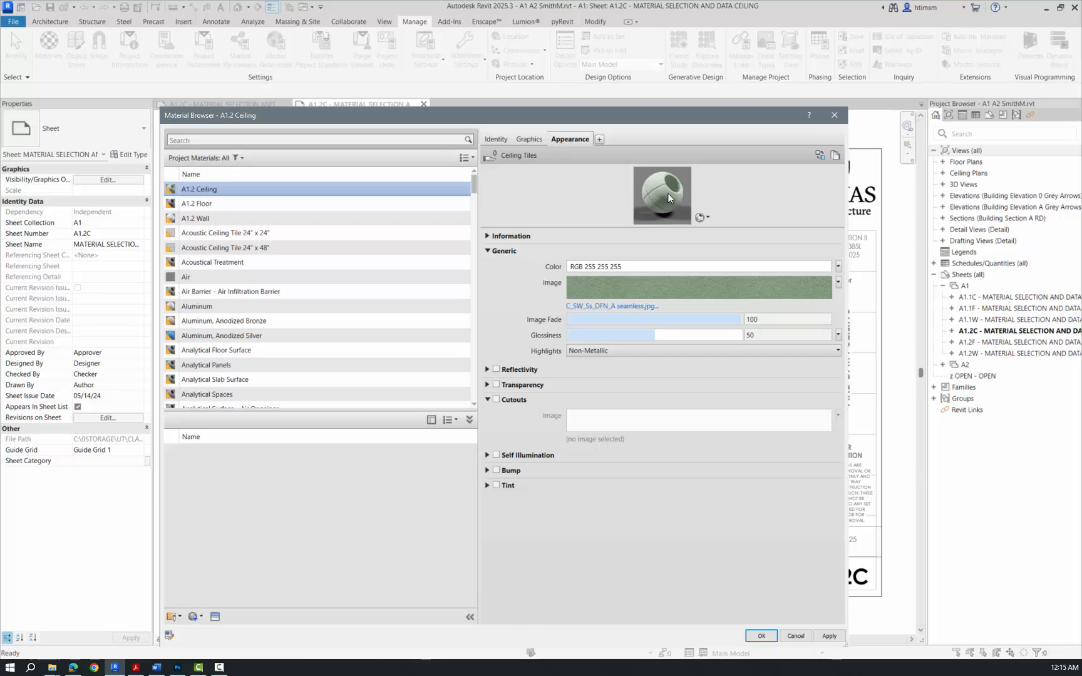
Step: Check the material's shading against its appearance and set its surface foreground pattern to the Sand - Dense drafting pattern
left_click(531, 140)
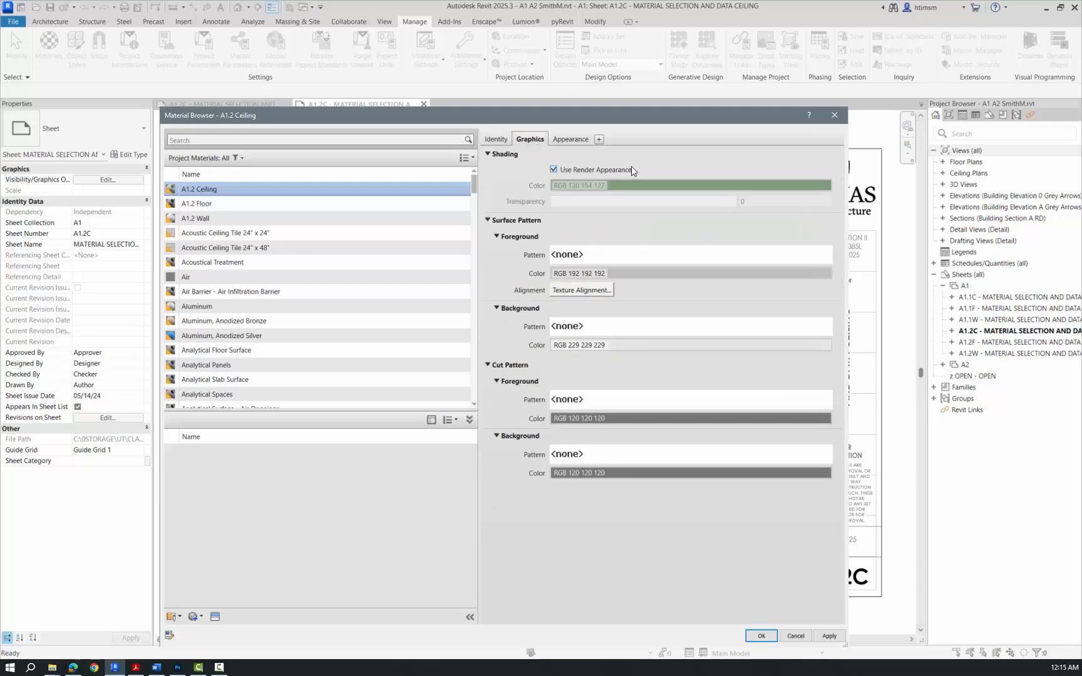
left_click(580, 137)
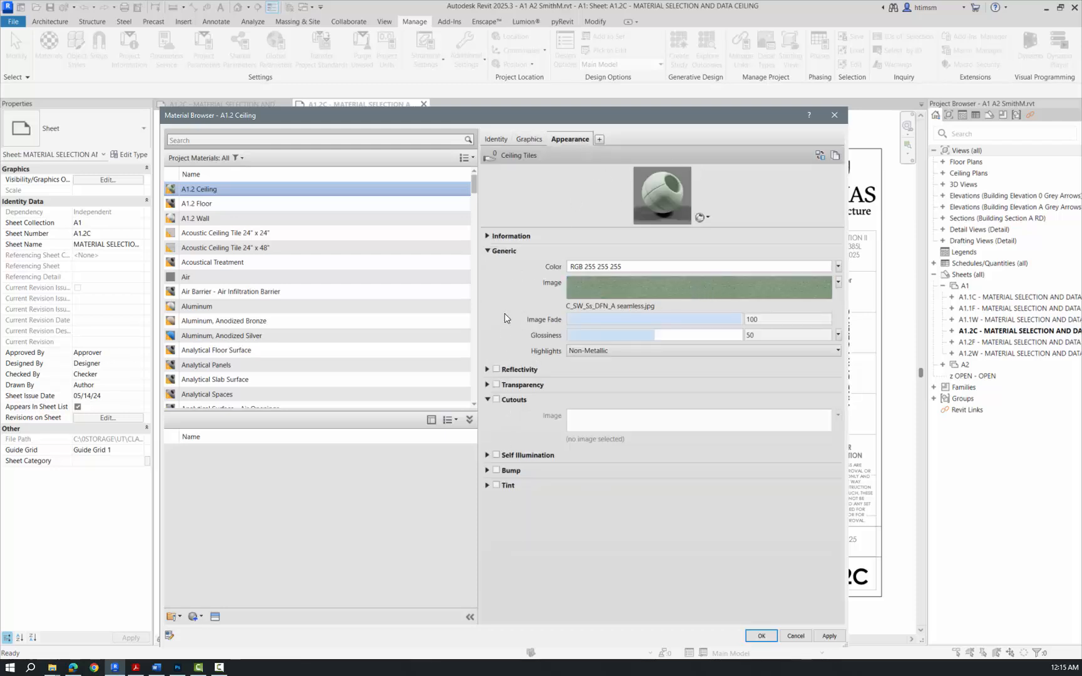
left_click(529, 140)
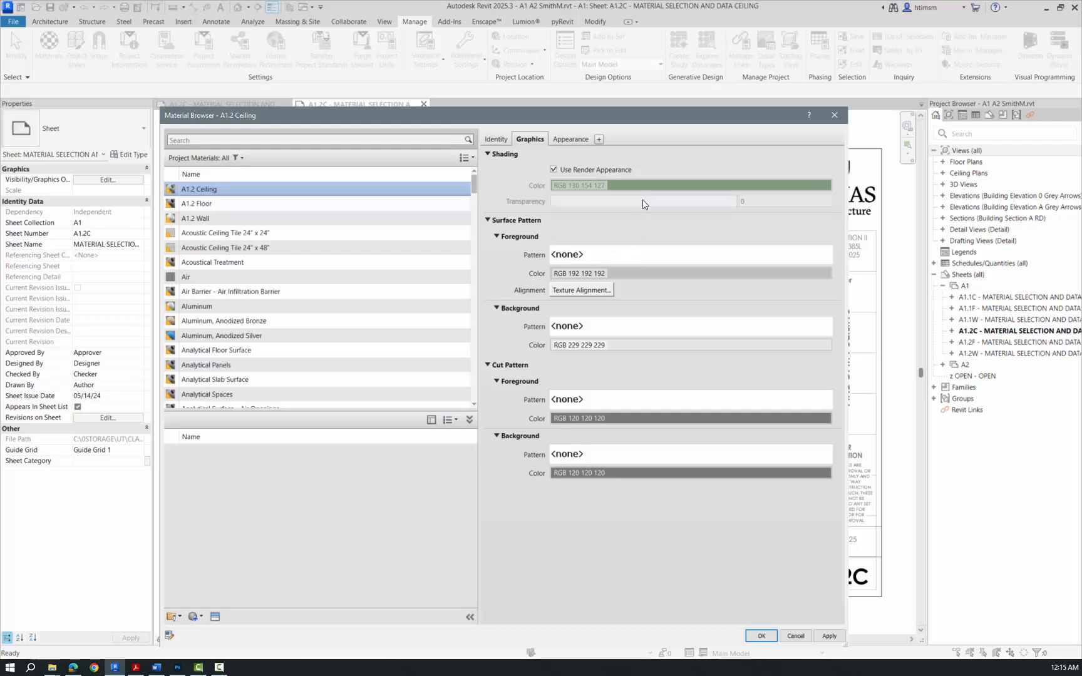
left_click(642, 258)
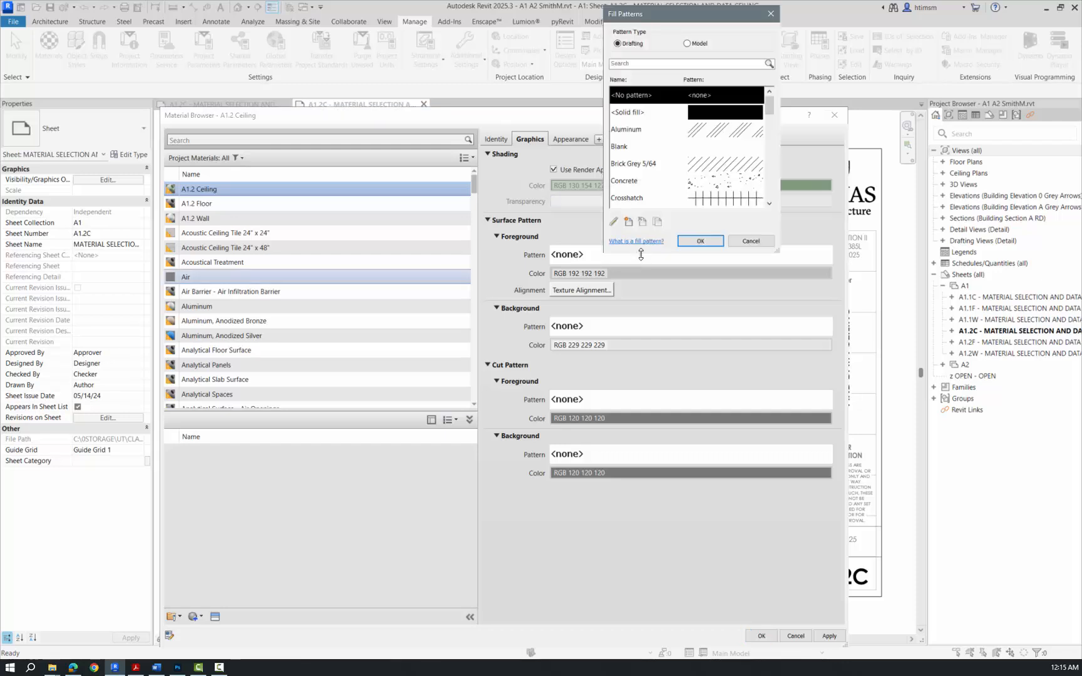
left_click_drag(691, 16, 420, 110)
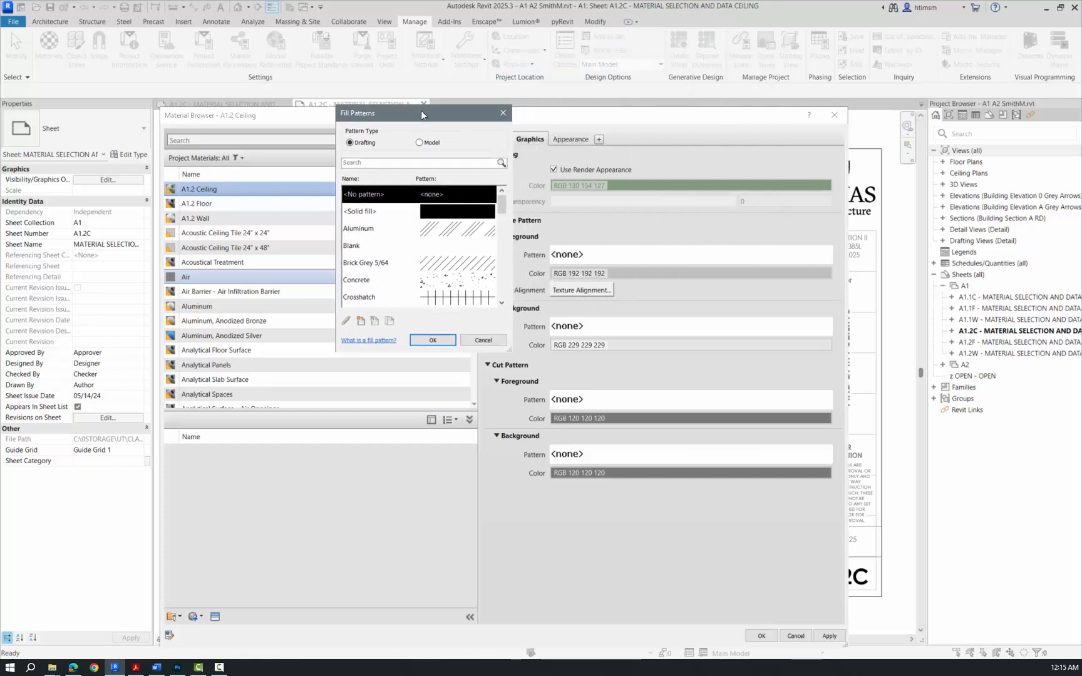
left_click_drag(504, 210, 504, 249)
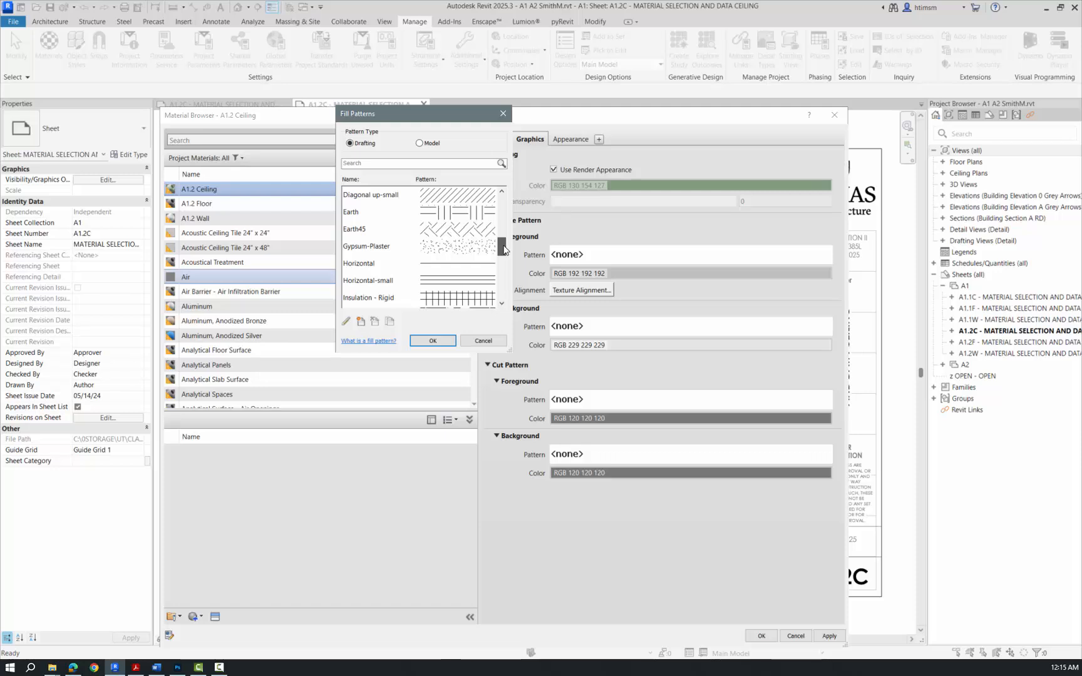
left_click_drag(504, 249, 502, 275)
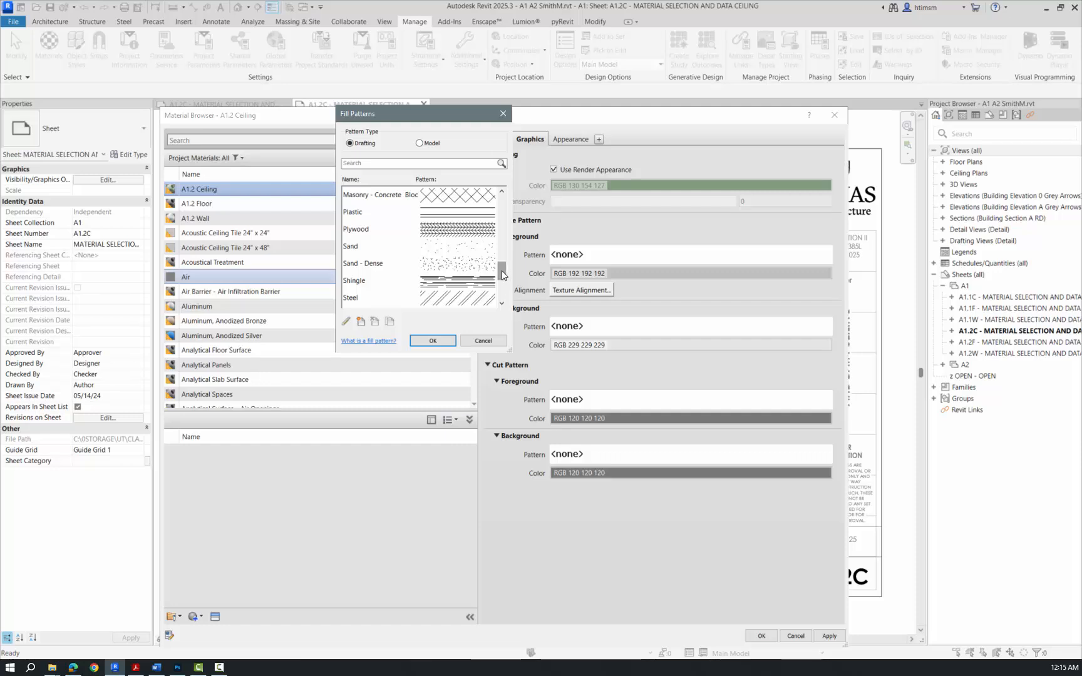
left_click(453, 271)
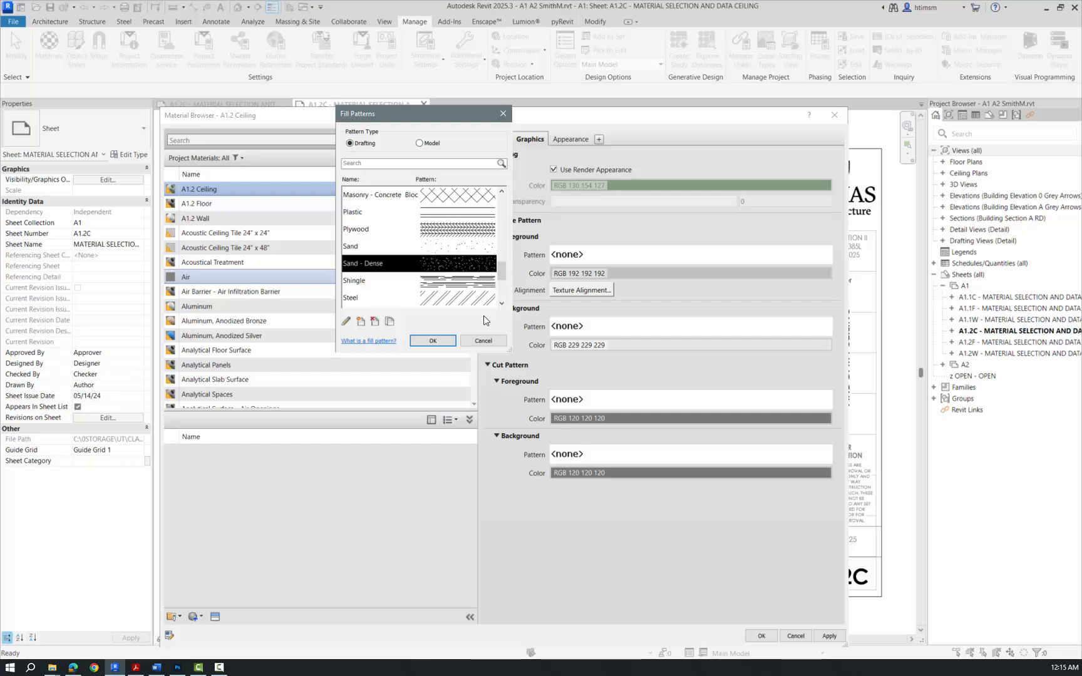
left_click(443, 344)
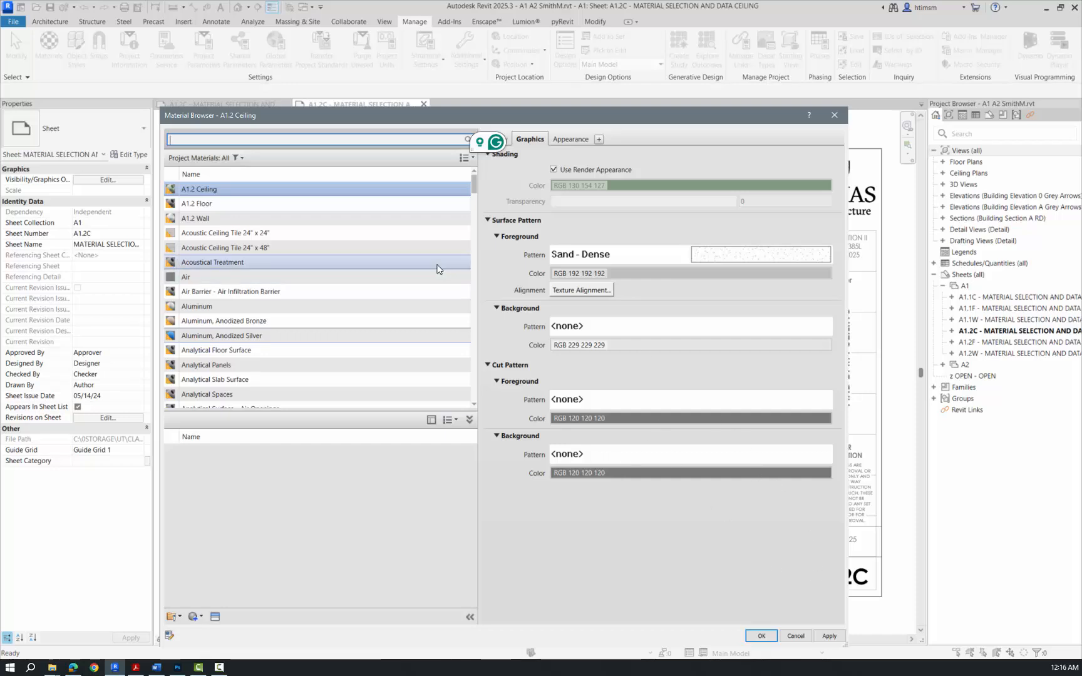
Step: Rename the A1.2 Ceiling material to A1.2 Soundscape and accept the material changes
right_click(229, 194)
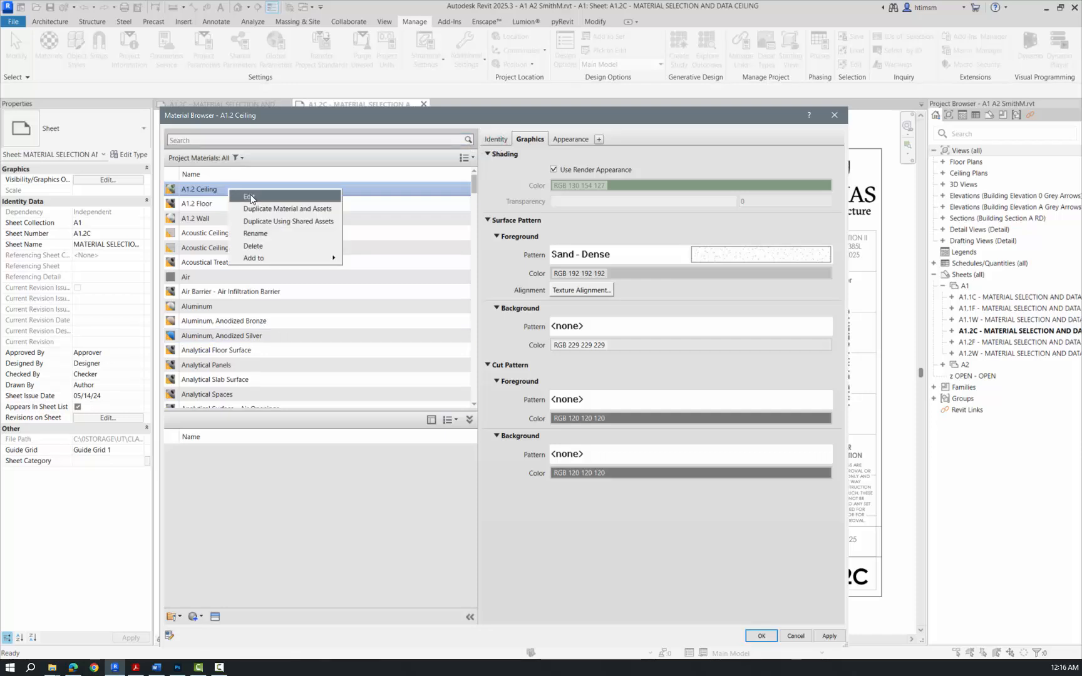
left_click(263, 233)
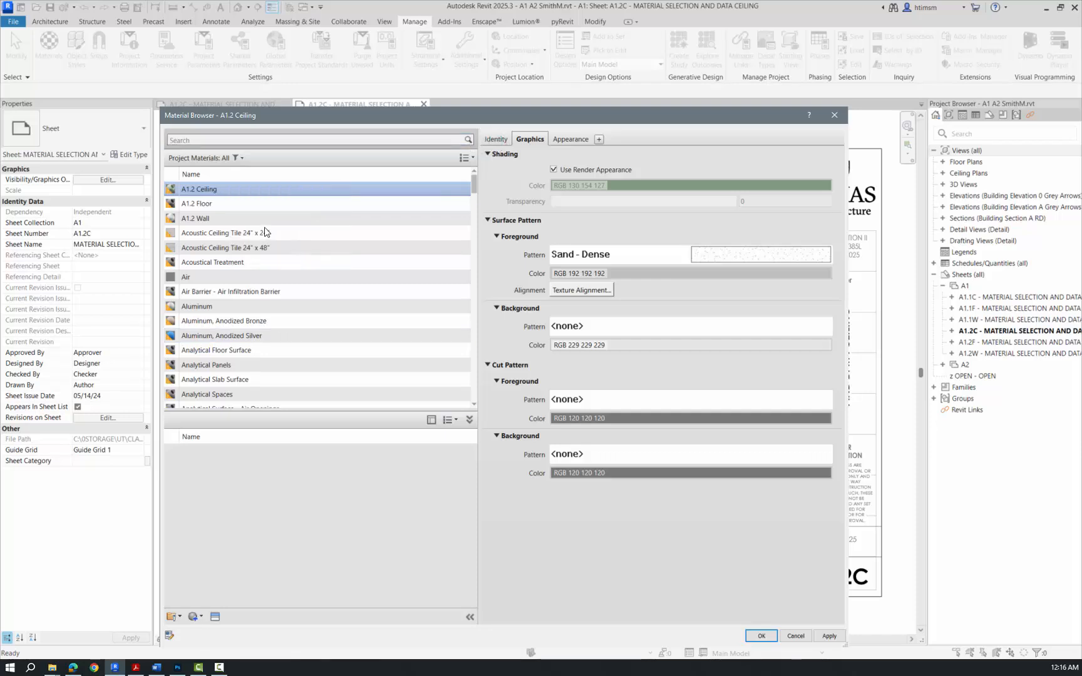
left_click(223, 189)
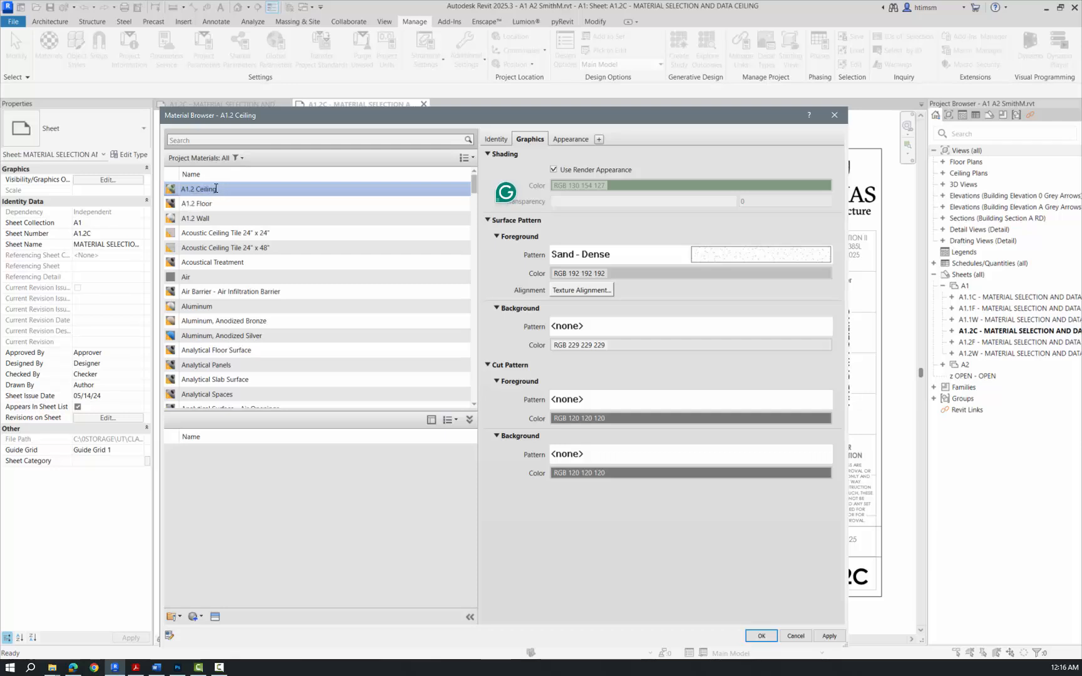
left_click_drag(223, 189, 198, 189)
key("BackSpace")
key("BackSpace")
type("oundscape")
left_click(289, 484)
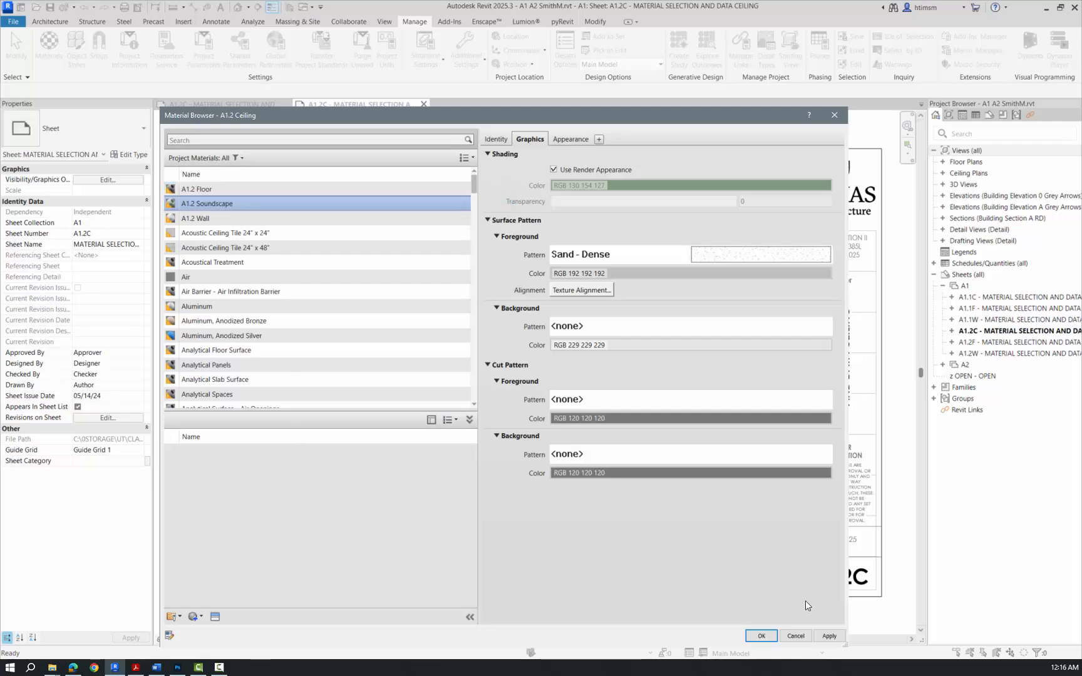
left_click(761, 635)
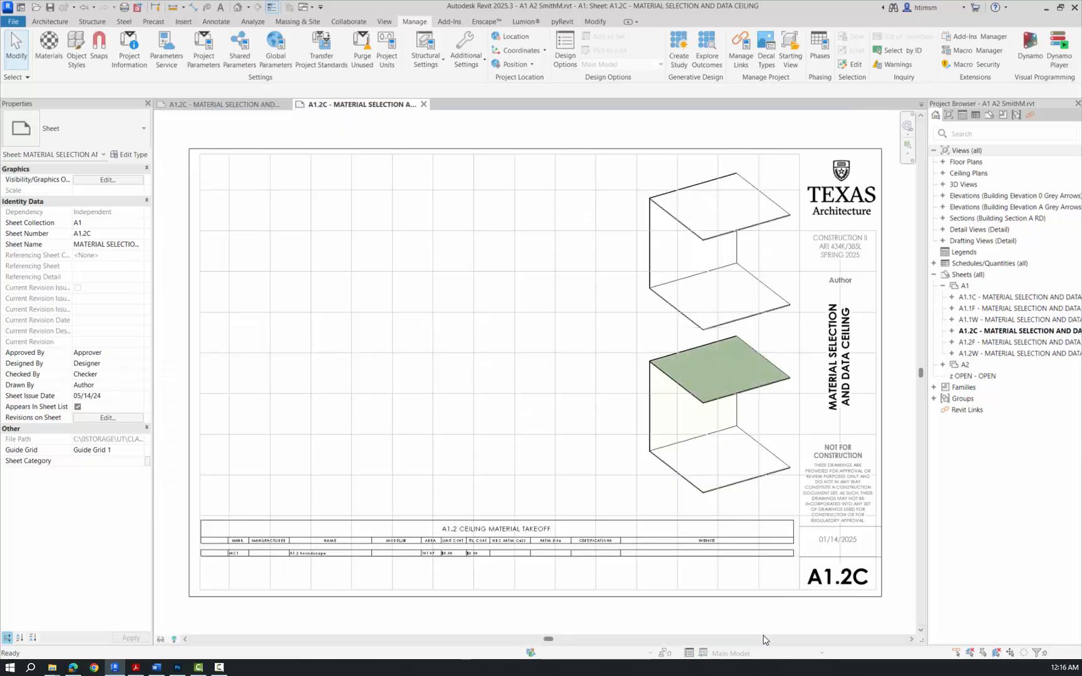